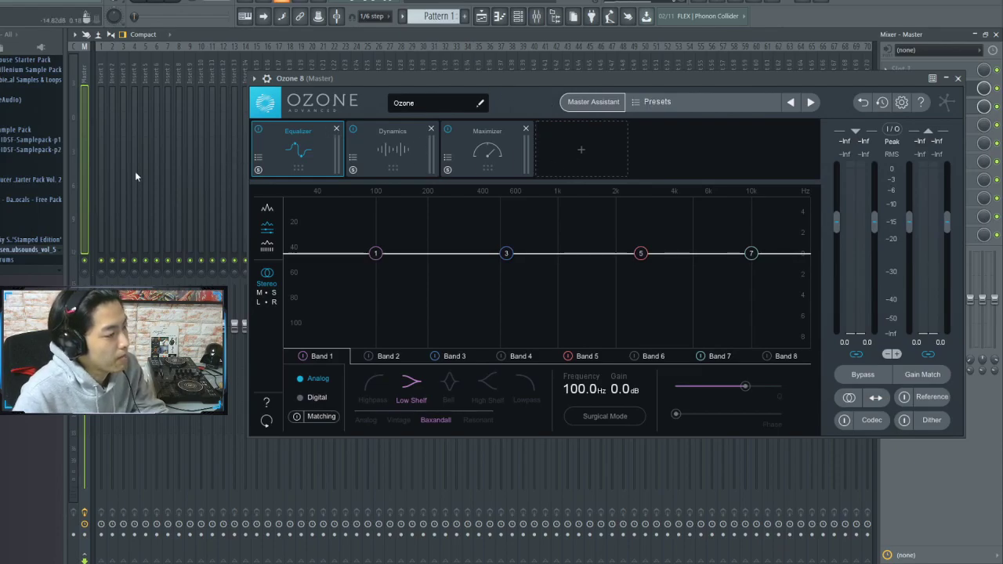
Add Vintage EQ, Vintage Tape and Exciter to Ozone 8's chain, then try moving Exciter earlier.
{"action": "left_click", "coordinate": [583, 152]}
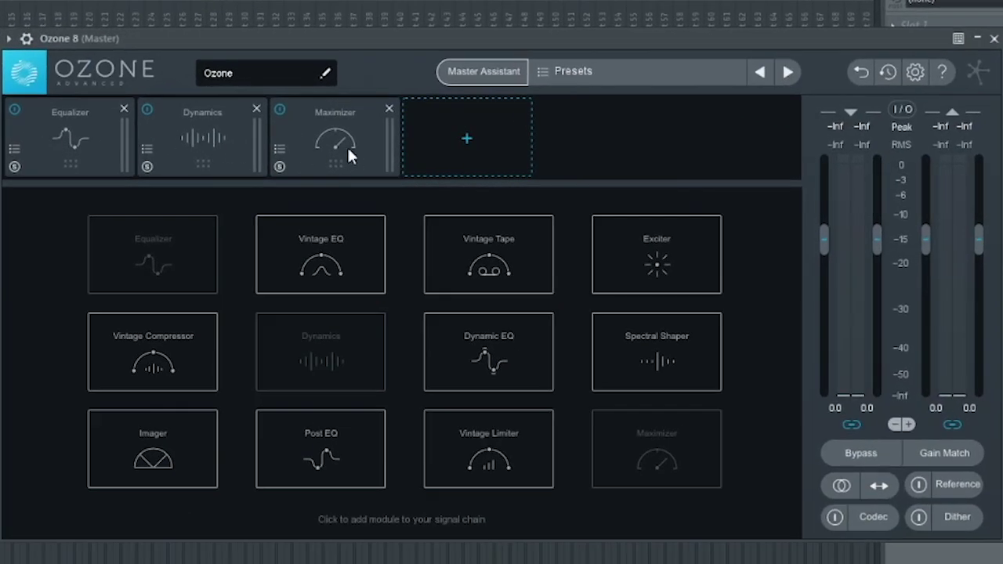
{"action": "left_click", "coordinate": [315, 265]}
{"action": "left_click", "coordinate": [588, 167]}
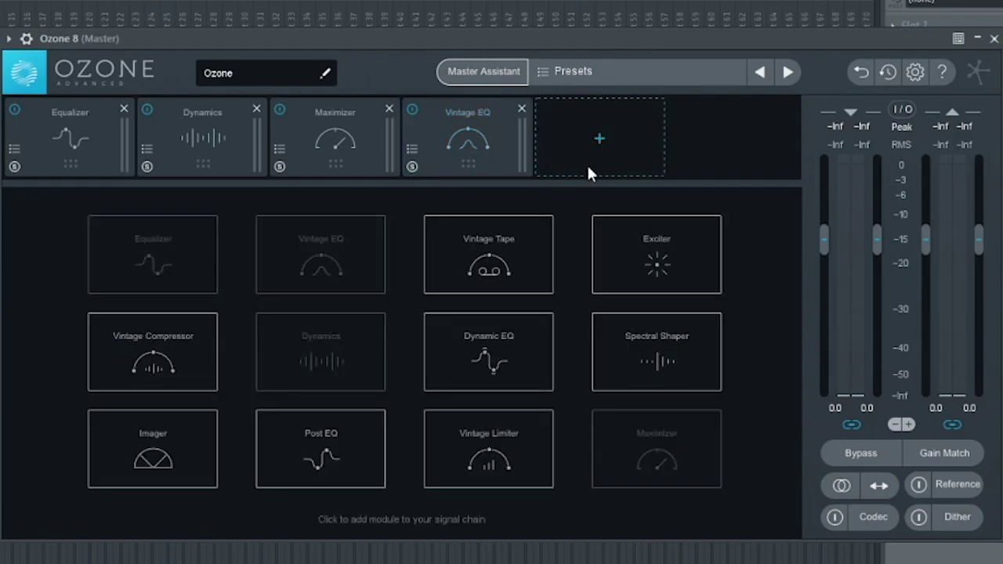
{"action": "left_click", "coordinate": [520, 255]}
{"action": "left_click", "coordinate": [671, 143]}
{"action": "left_click", "coordinate": [690, 243]}
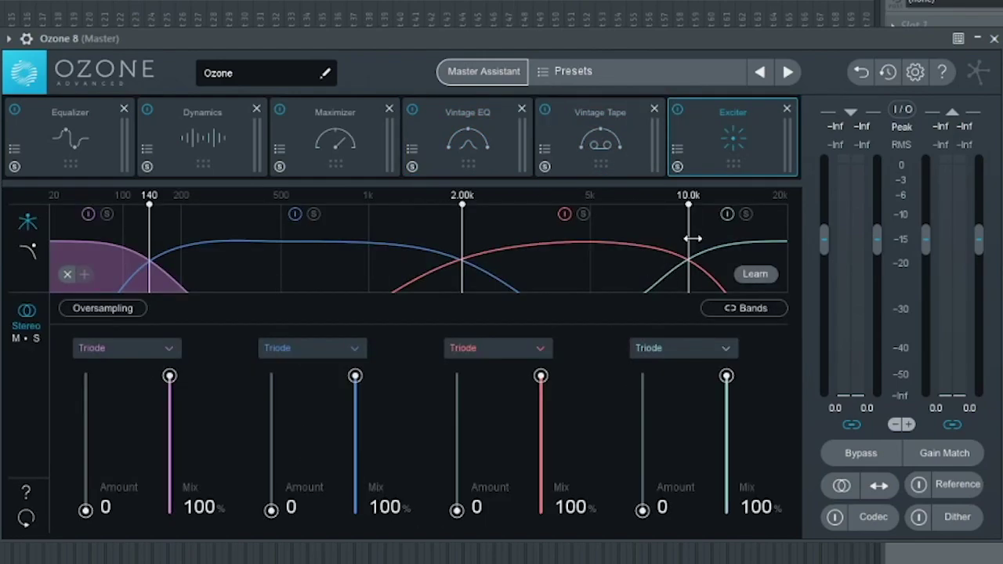
{"action": "mouse_move", "coordinate": [733, 145]}
{"action": "left_mouse_down"}
{"action": "mouse_move", "coordinate": [67, 153]}
{"action": "mouse_move", "coordinate": [682, 168]}
{"action": "mouse_move", "coordinate": [67, 162]}
{"action": "mouse_move", "coordinate": [693, 169]}
{"action": "mouse_move", "coordinate": [782, 129]}
{"action": "left_mouse_up"}
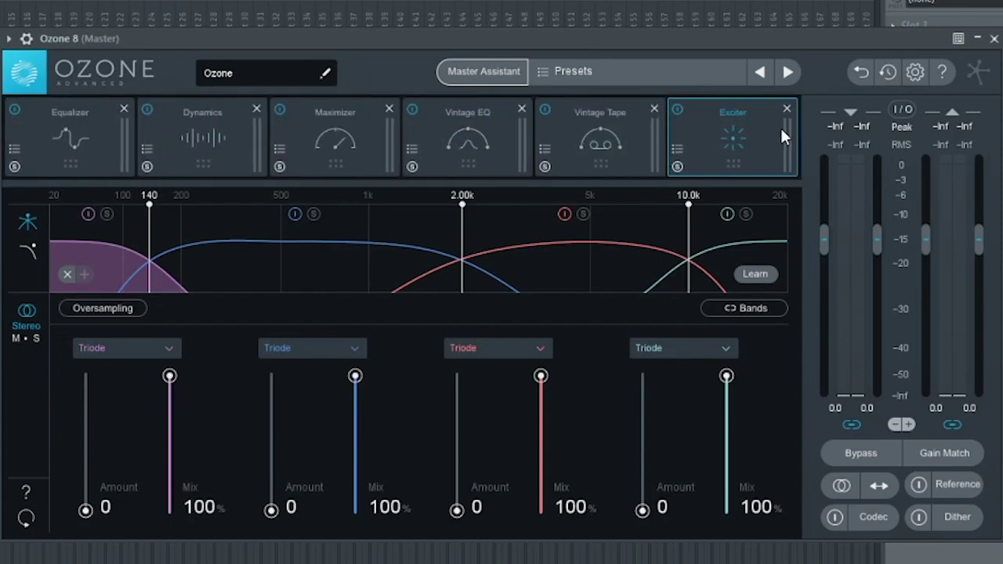
Remove each Ozone 8 module in turn, from Equalizer through Exciter, using the slot's X.
{"action": "left_click", "coordinate": [123, 109]}
{"action": "left_click", "coordinate": [123, 109]}
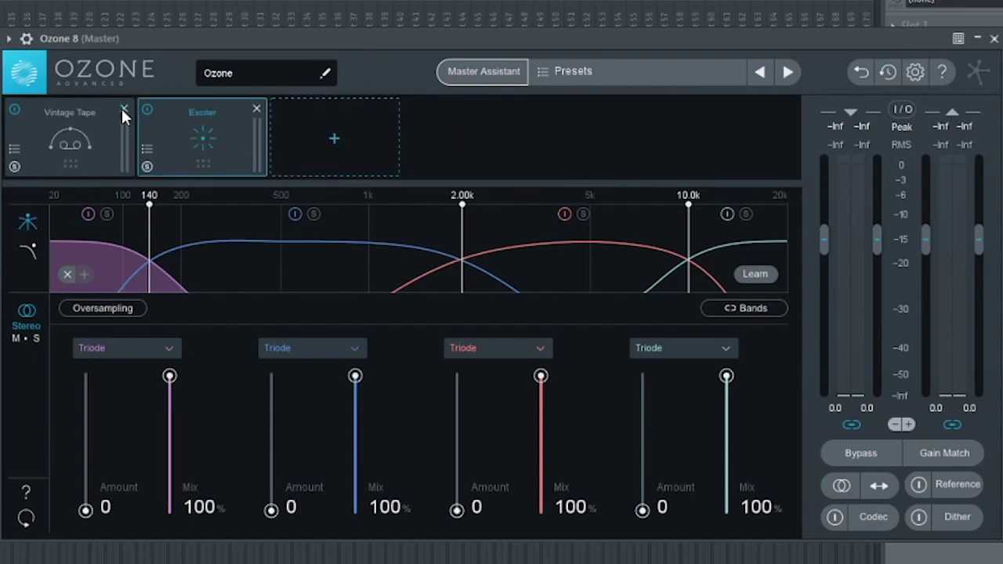
{"action": "left_click", "coordinate": [123, 109]}
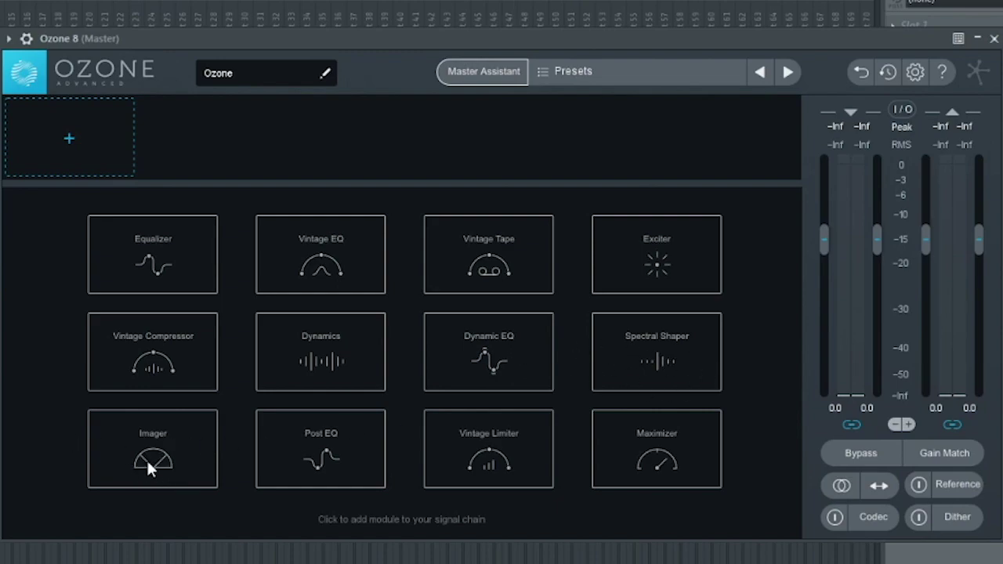
Add Imager, Post EQ, Vintage Limiter and Maximizer to Ozone 8, then remove Maximizer.
{"action": "left_click", "coordinate": [146, 459]}
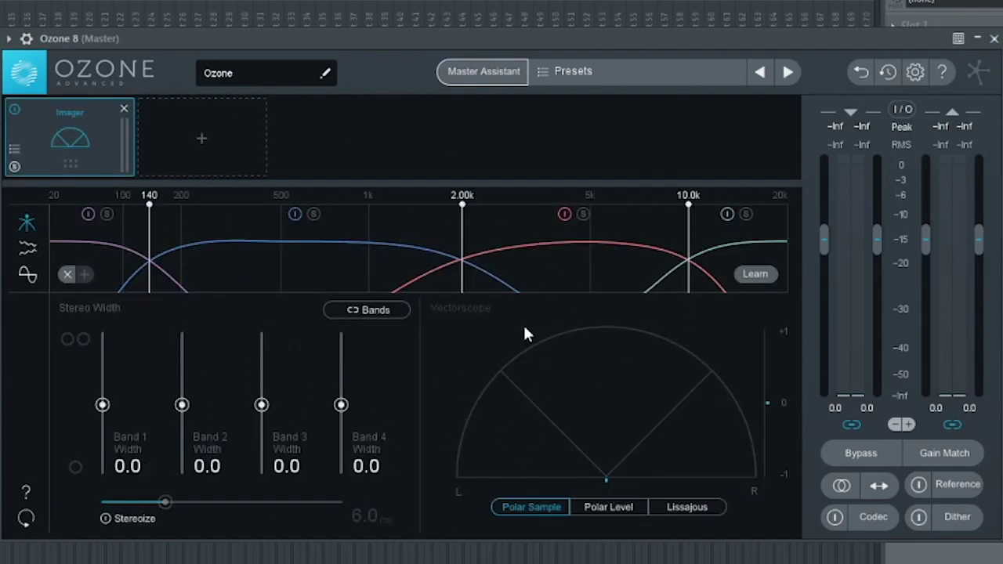
{"action": "left_click", "coordinate": [201, 140]}
{"action": "left_click", "coordinate": [325, 459]}
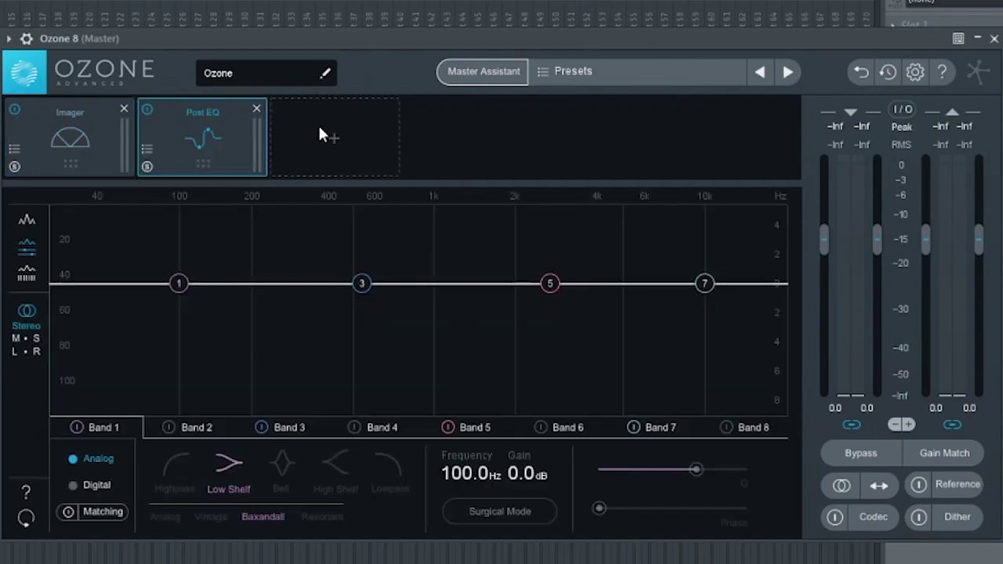
{"action": "left_click", "coordinate": [319, 130]}
{"action": "left_click", "coordinate": [510, 459]}
{"action": "left_click", "coordinate": [466, 149]}
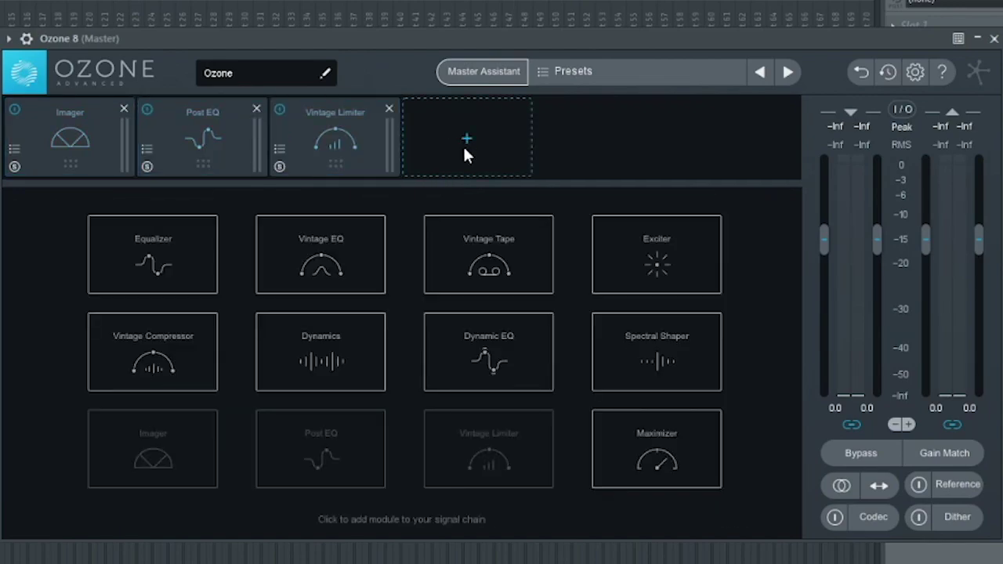
{"action": "left_click", "coordinate": [682, 474]}
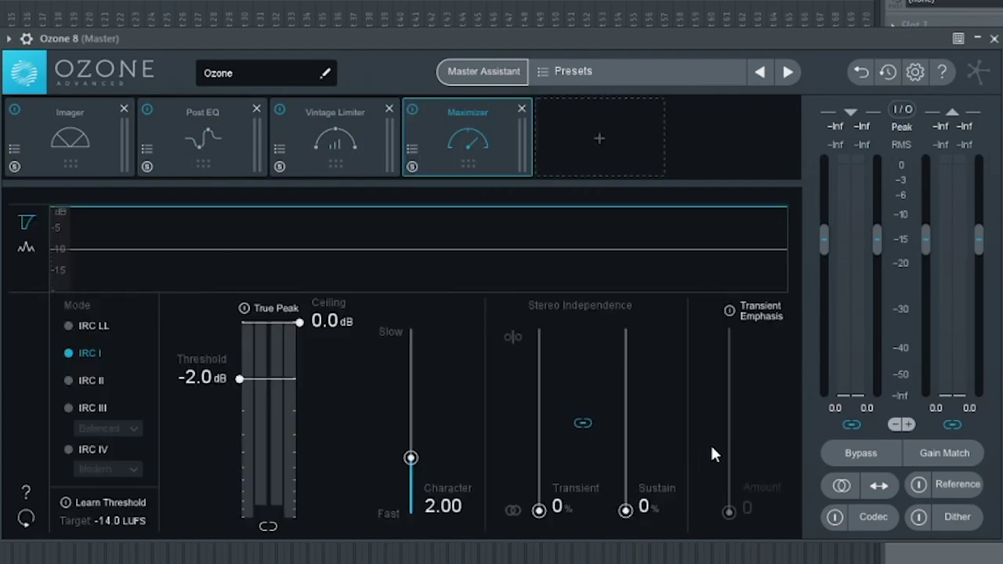
{"action": "left_click", "coordinate": [522, 110]}
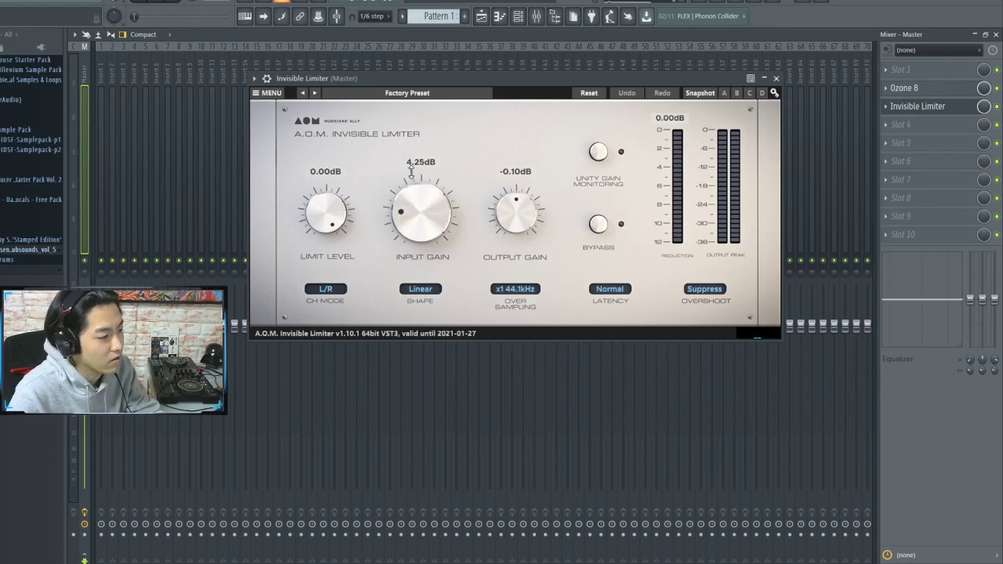
Raise Invisible Limiter's Input Gain knob to hear the limiting on the master.
{"action": "mouse_move", "coordinate": [420, 234]}
{"action": "left_mouse_down"}
{"action": "mouse_move", "coordinate": [404, 218]}
{"action": "mouse_move", "coordinate": [386, 87]}
{"action": "mouse_move", "coordinate": [384, 262]}
{"action": "left_mouse_up"}
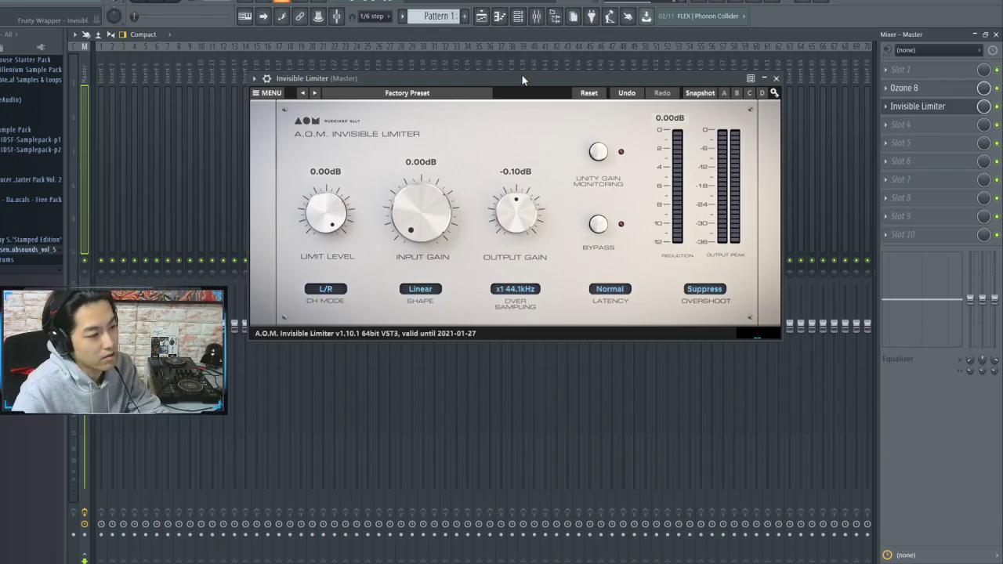
Close the Invisible Limiter window, leaving the mixer showing.
{"action": "left_click", "coordinate": [520, 17]}
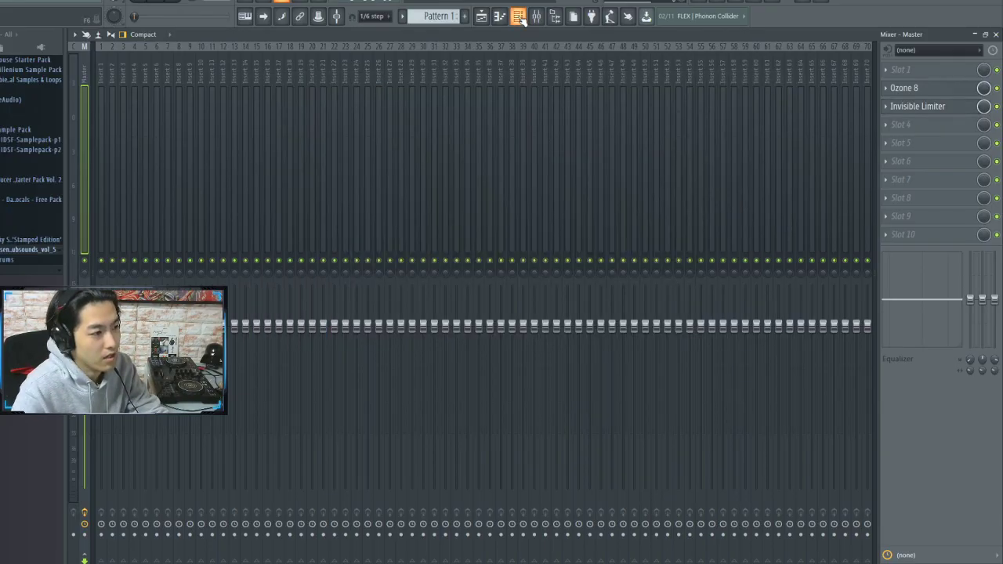